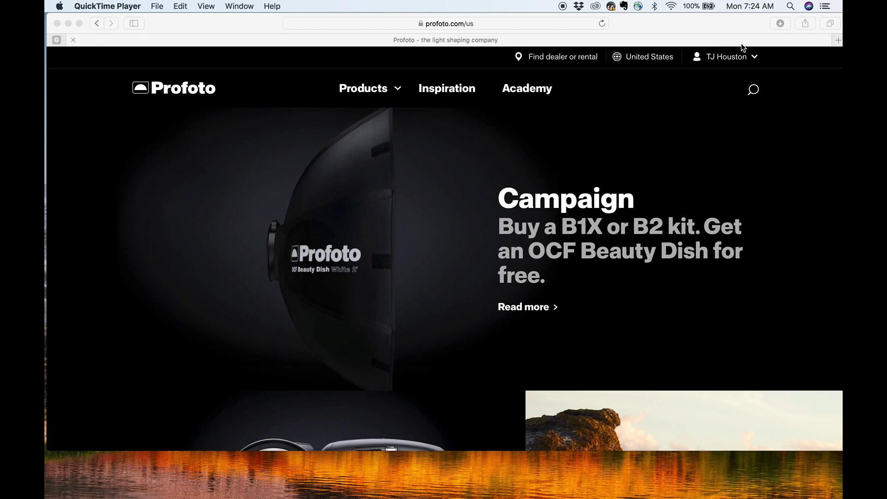
Step: Log out of the Profoto account and search the web for "profoto firmware update"
click(755, 56)
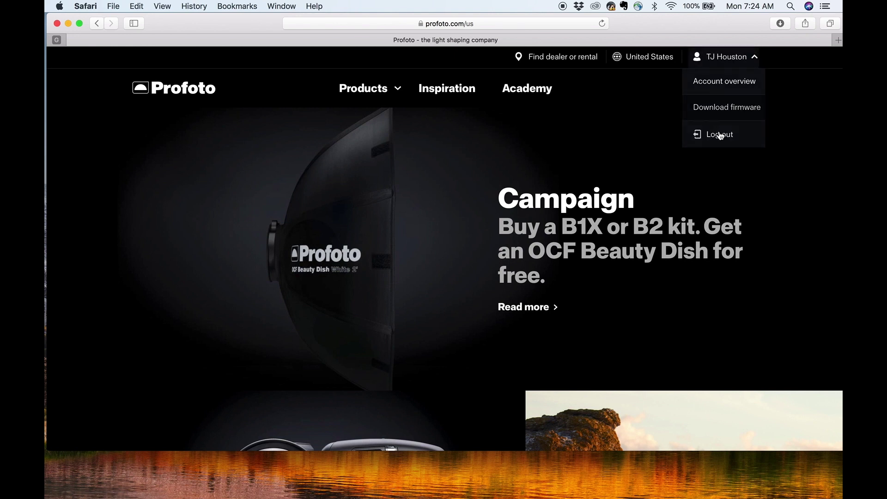
click(478, 22)
text(profoto fi)
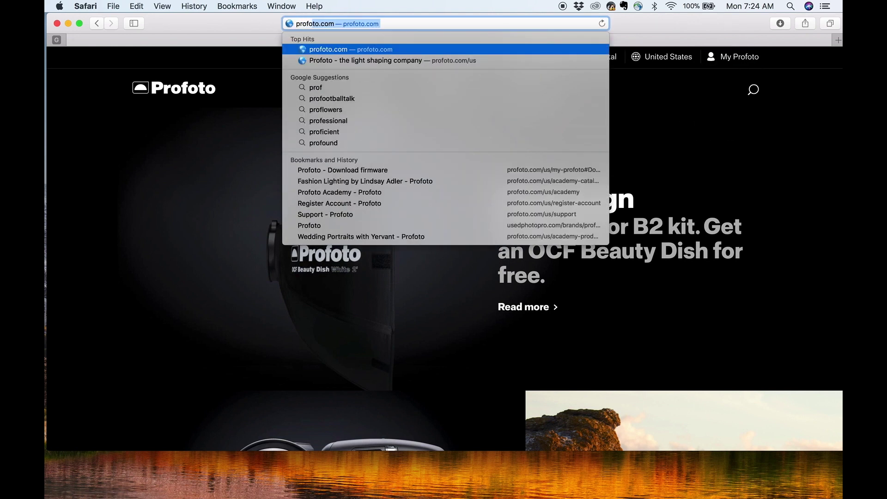
text(rmware update)
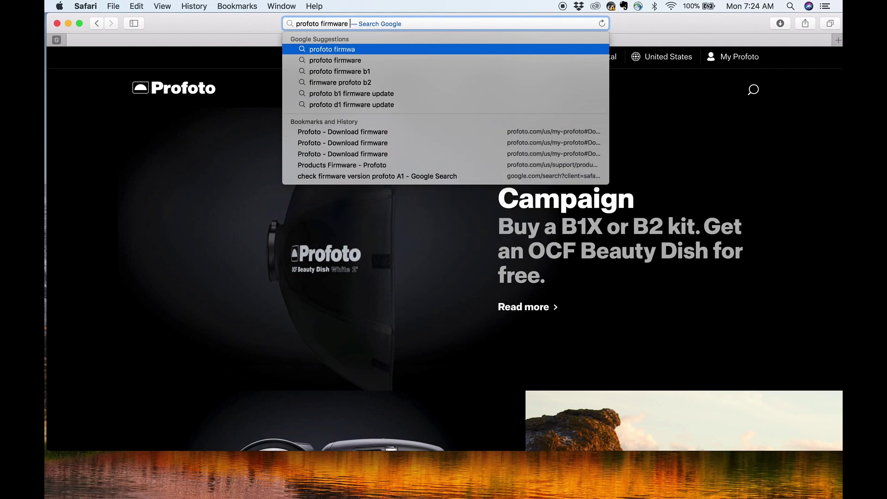
key(Return)
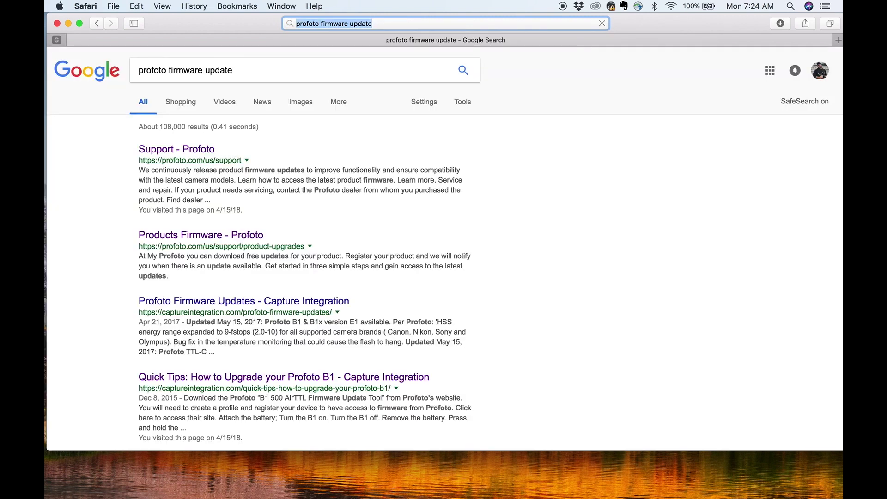
Step: Open the Profoto support page from the search results and go to its product firmware updates information
click(205, 149)
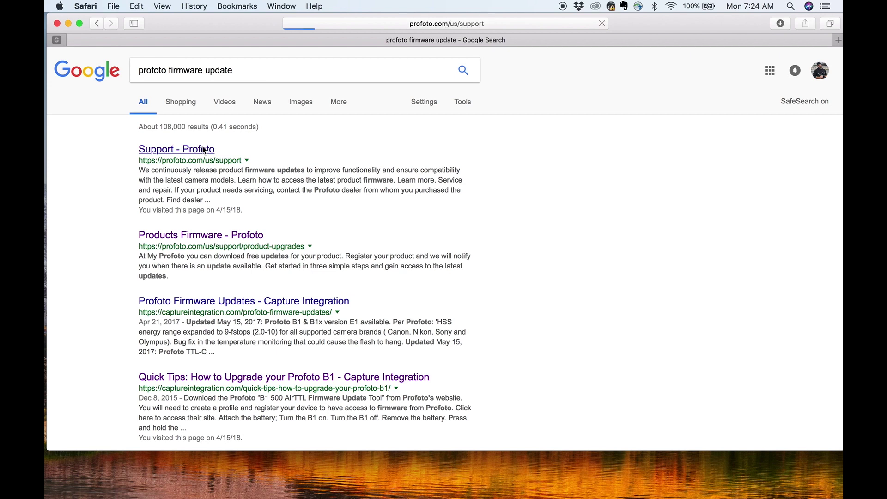
scroll(214, 348, down, 4)
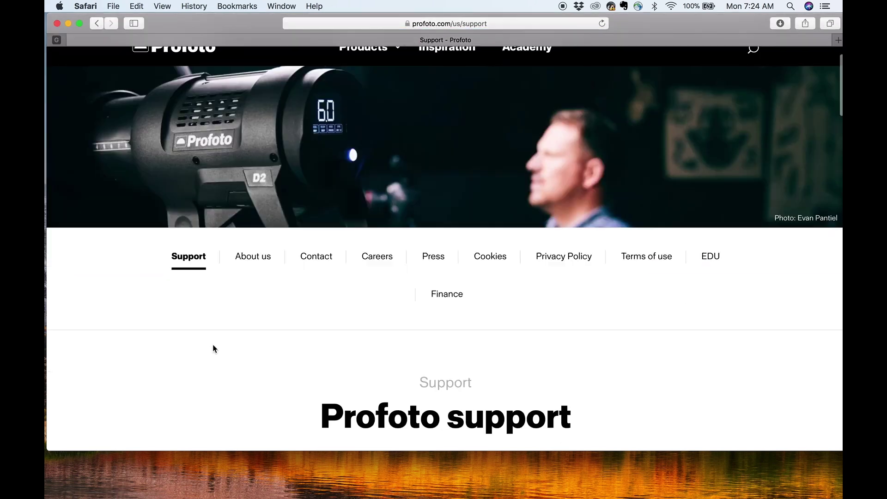
scroll(213, 347, down, 7)
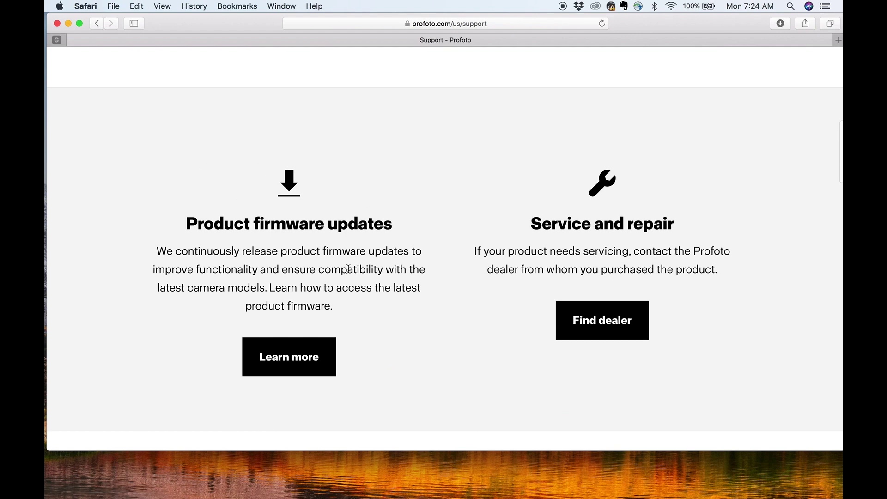
click(290, 373)
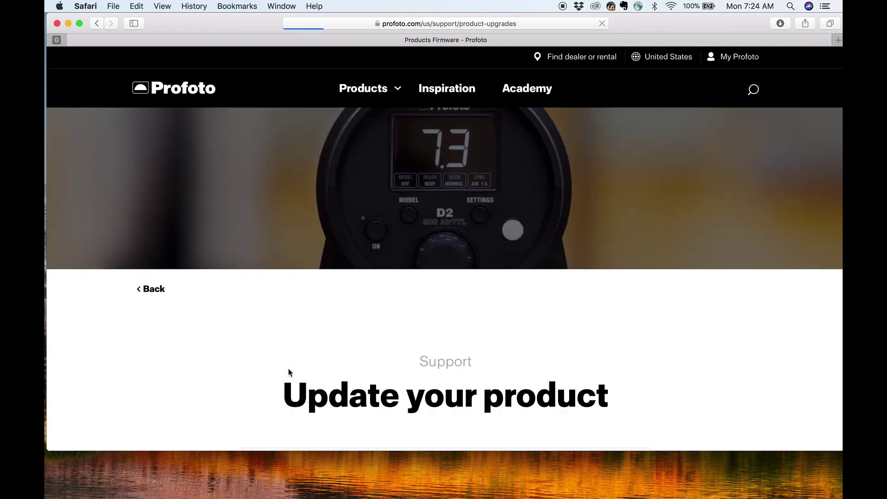
Step: Go to the log in or register page for firmware access and sign in to My Profoto with Facebook
scroll(290, 373, down, 10)
scroll(291, 342, down, 2)
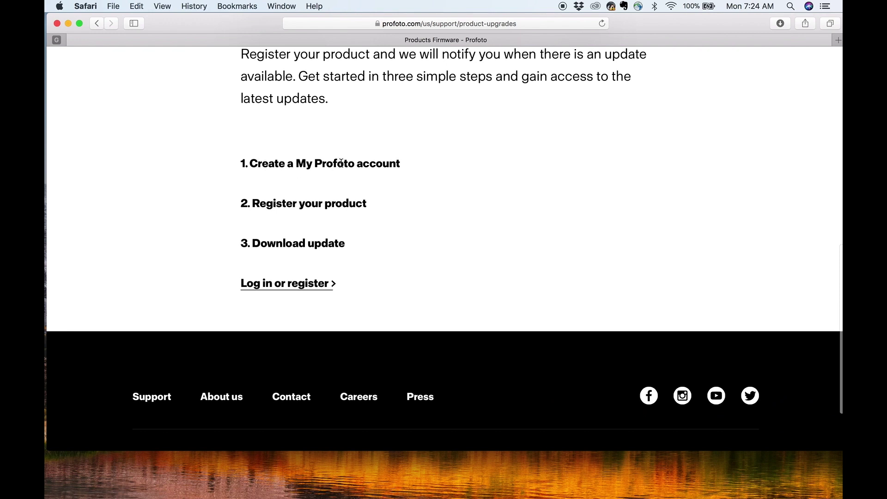
click(295, 284)
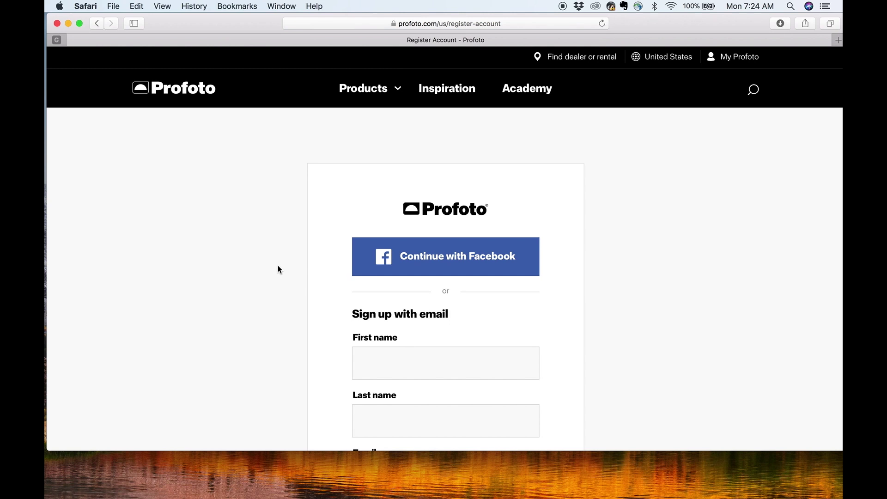
scroll(278, 266, down, 3)
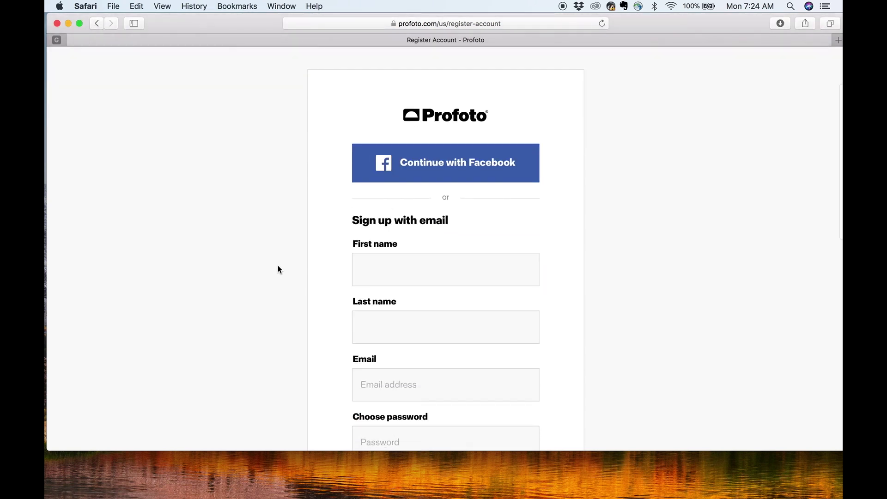
click(429, 163)
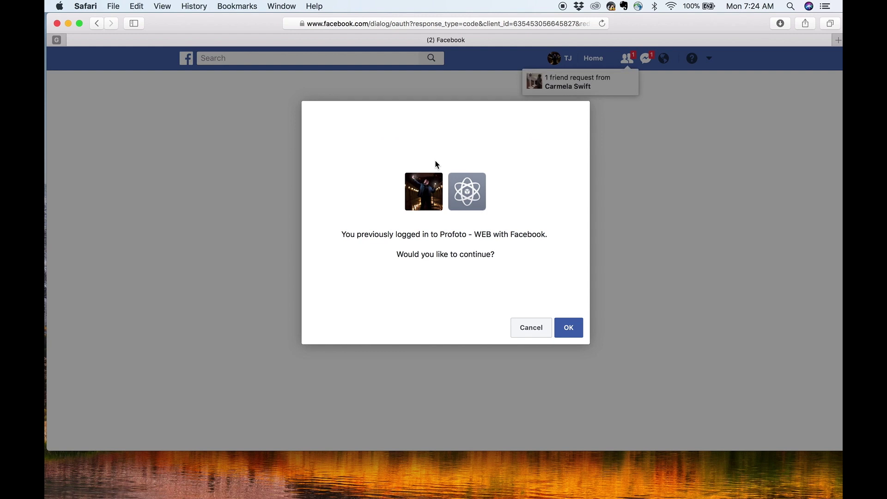
click(563, 327)
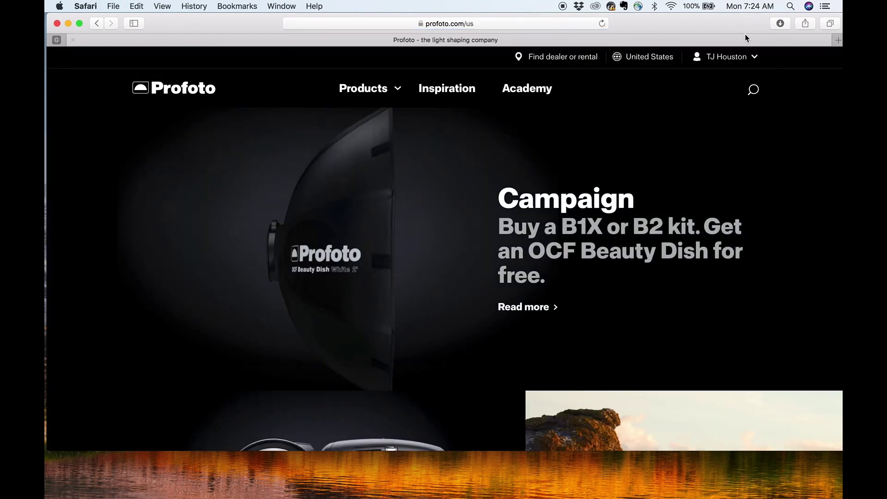
Step: Go to the account's firmware downloads and open the download details for the A1 AirTTL-N Unit
click(753, 54)
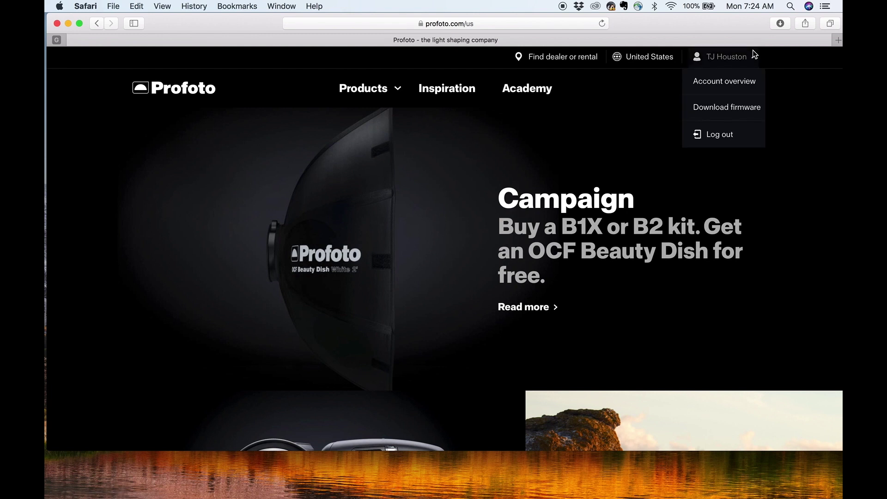
click(713, 113)
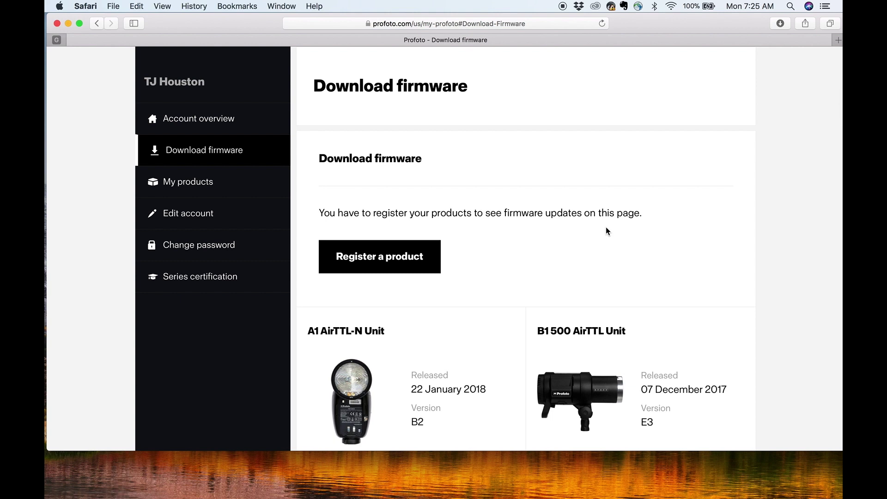
click(389, 258)
scroll(458, 330, down, 2)
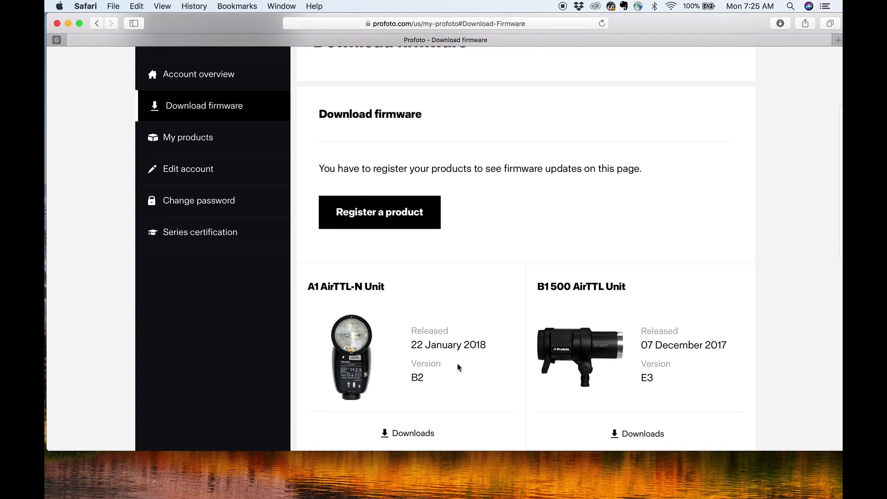
scroll(459, 367, down, 7)
scroll(457, 366, up, 3)
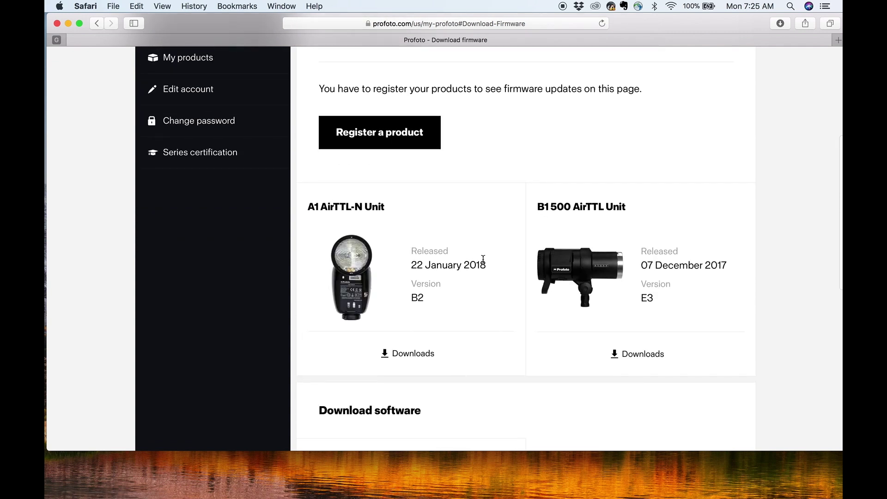
click(413, 359)
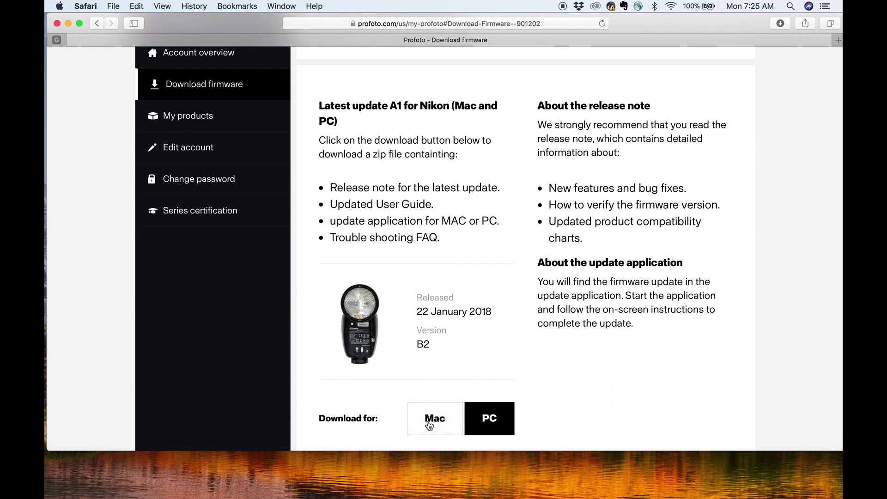
Step: Show the downloaded B1-AirTTL-Firmware-E3-MAC folder in Finder, open it and launch the B1X-AirTTL-Firmware-E3 application
click(780, 24)
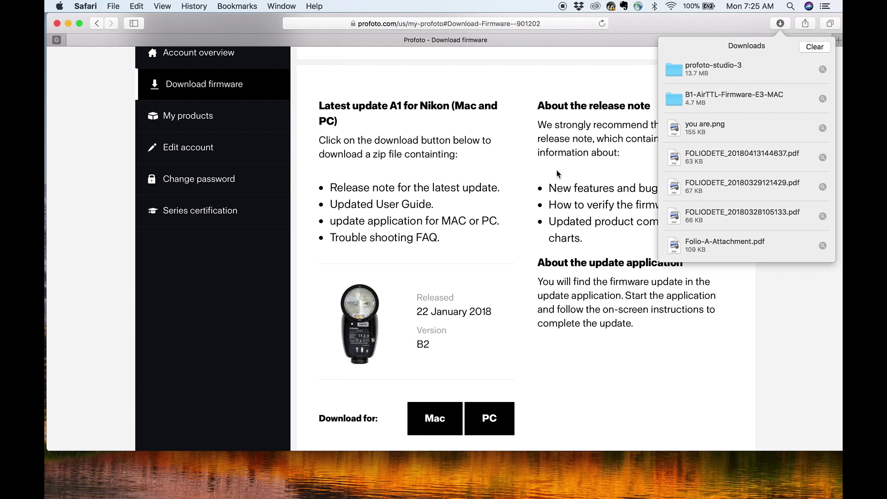
click(565, 291)
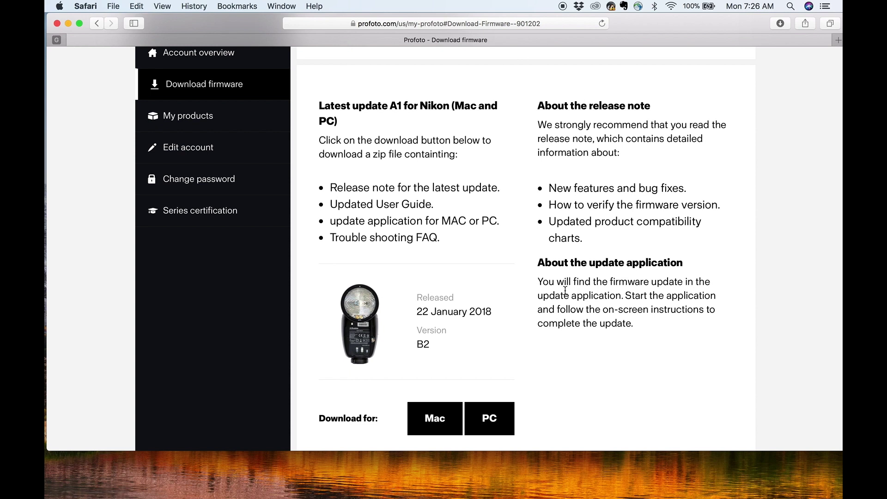
click(781, 23)
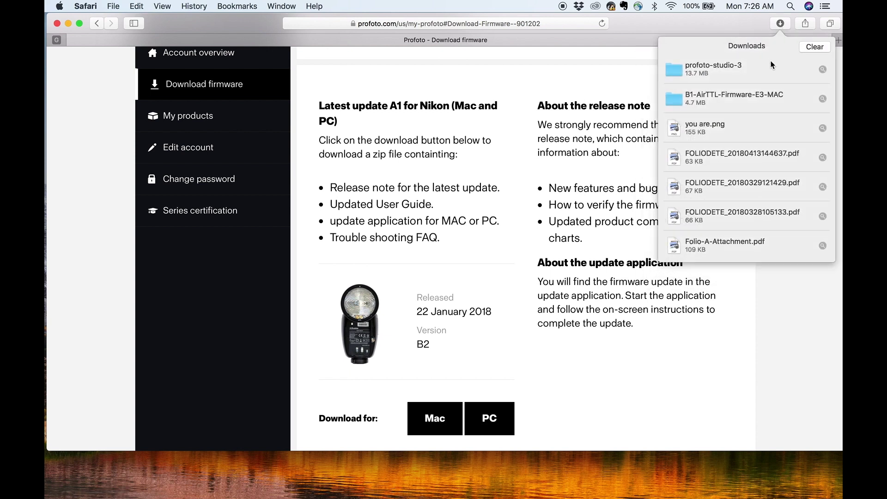
click(823, 99)
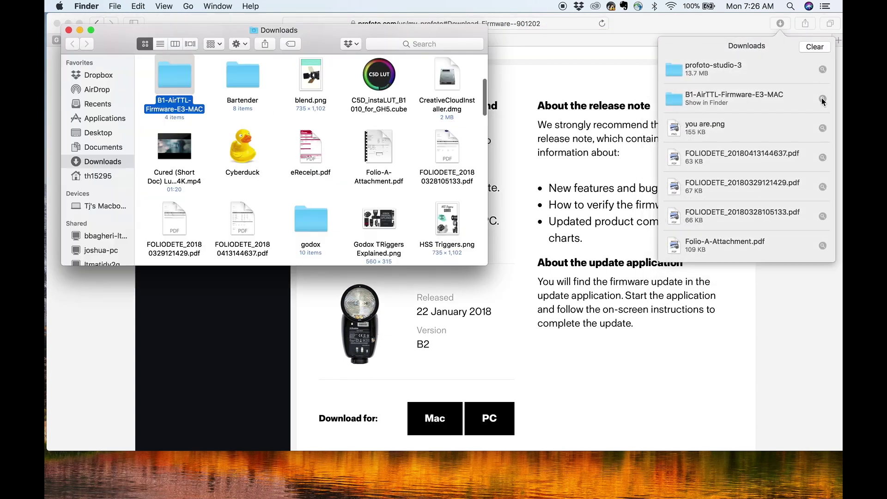
double_click(180, 80)
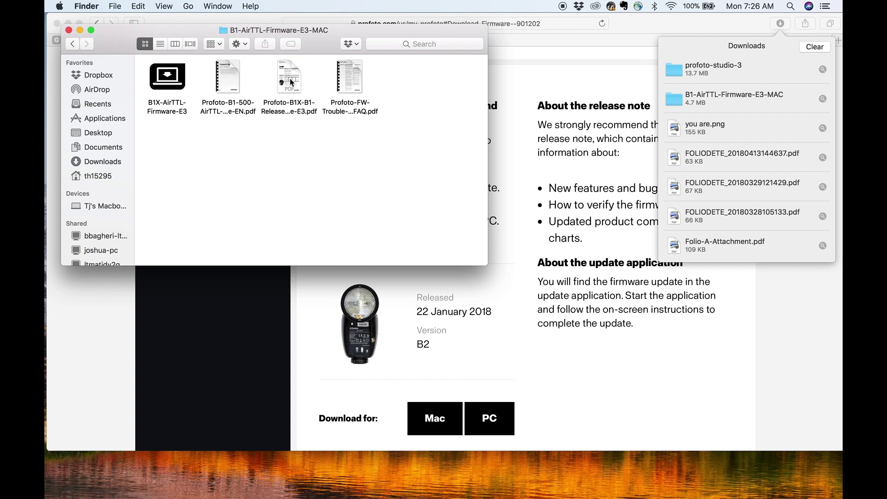
double_click(170, 80)
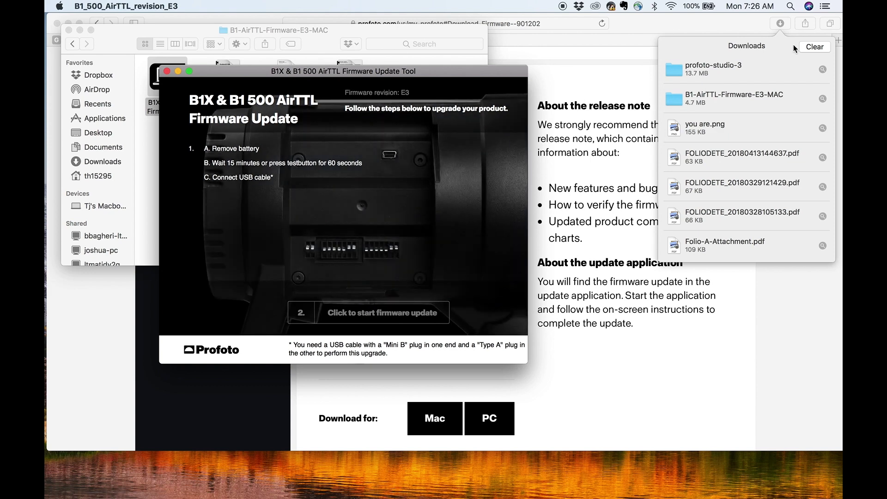
Step: Dismiss the browser's downloads list and bring the B1X & B1 500 AirTTL Firmware Update Tool to the front
click(793, 45)
click(784, 24)
key(ctrl+Up)
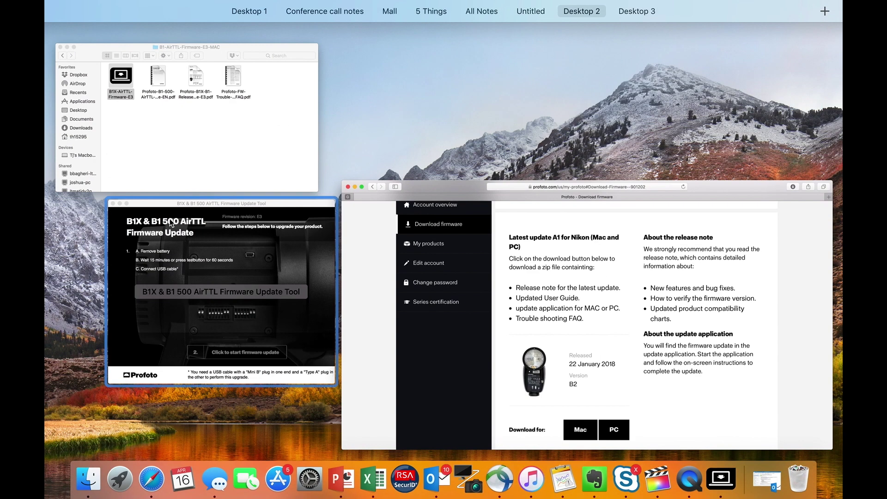
click(183, 226)
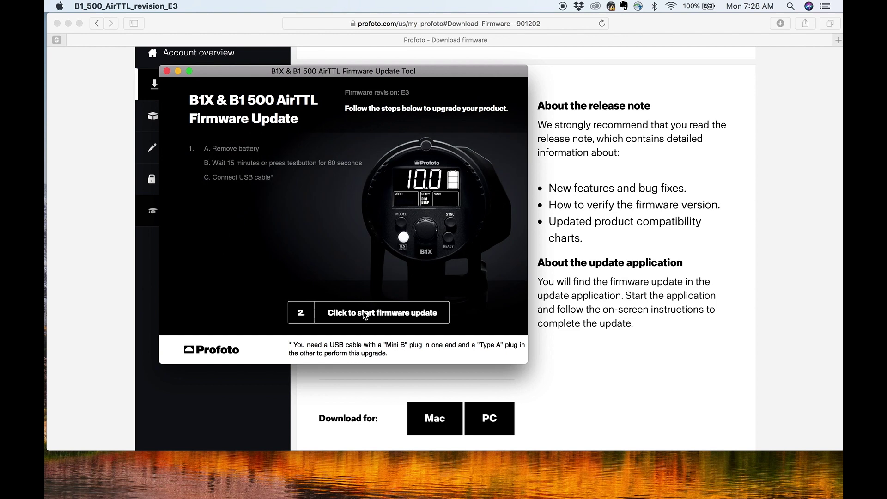
Step: Run the firmware update on the connected flash and acknowledge its completion
click(365, 315)
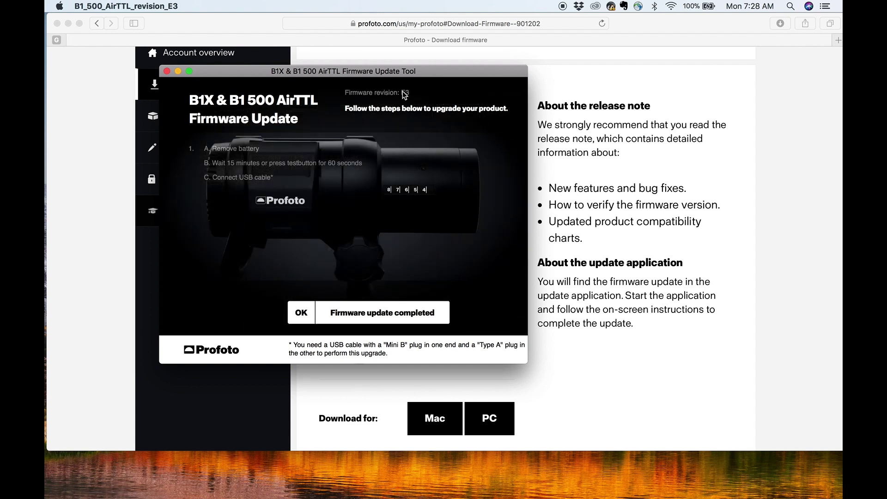
click(307, 318)
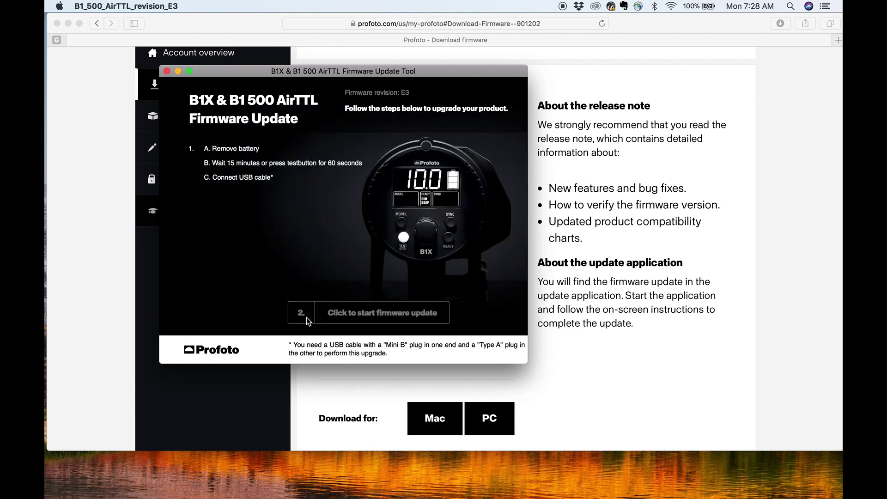